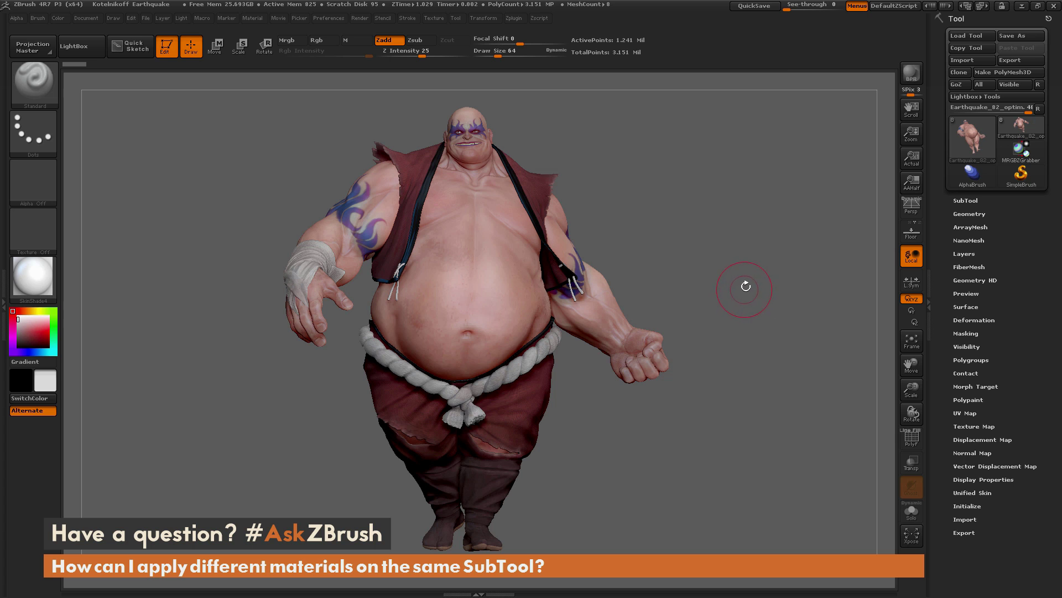
Make Teeth the active SubTool, solo it, and frame it in the view.
{"action": "left_click_drag", "start_coordinate": [758, 294], "coordinate": [760, 315]}
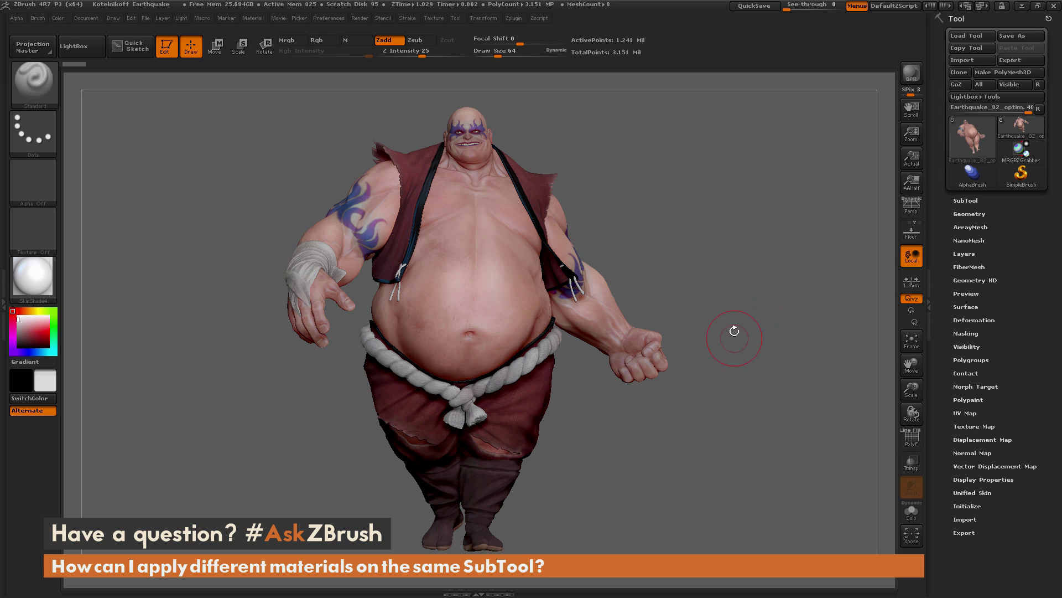
{"action": "left_click", "coordinate": [35, 284]}
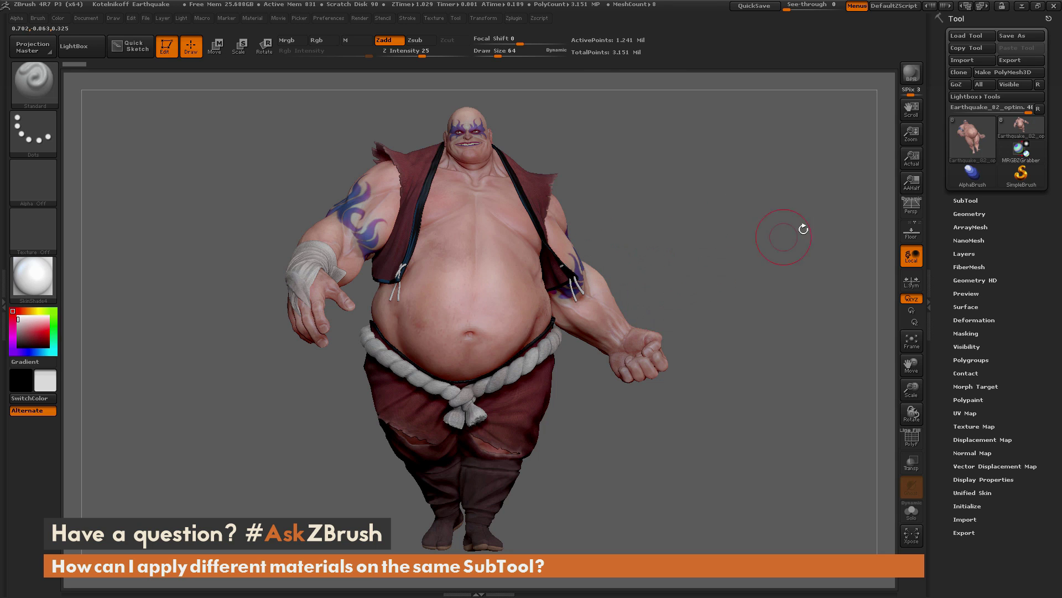
{"action": "left_click", "coordinate": [968, 200]}
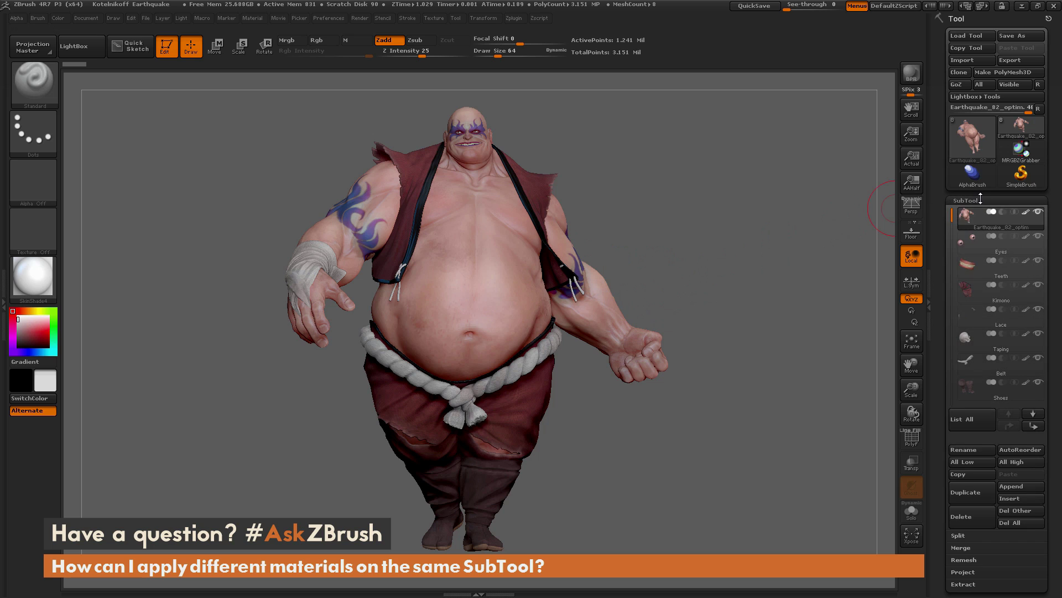
{"action": "left_click", "coordinate": [1004, 277]}
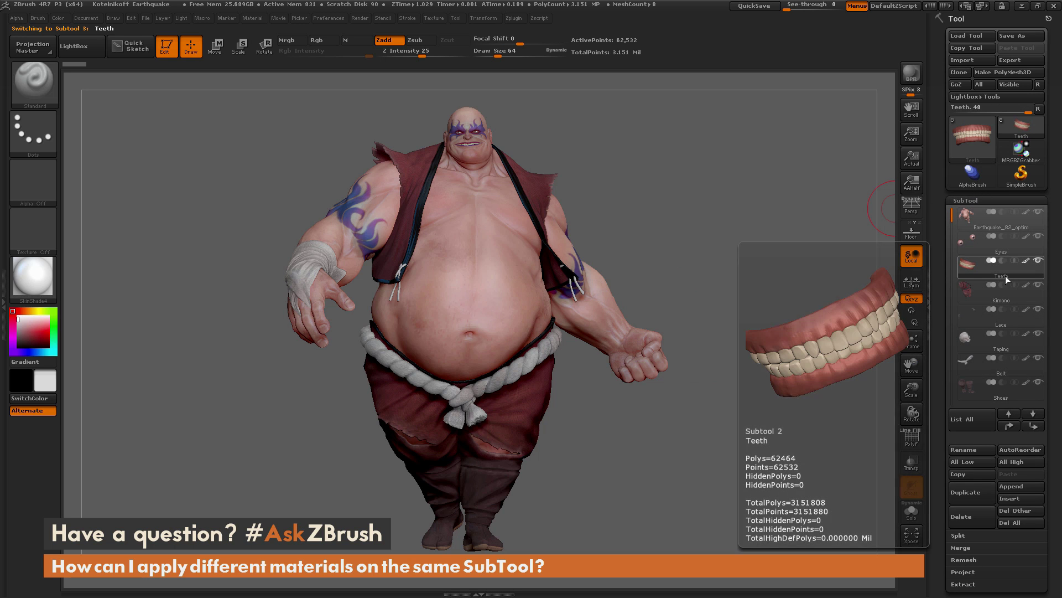
{"action": "left_click", "coordinate": [1039, 261]}
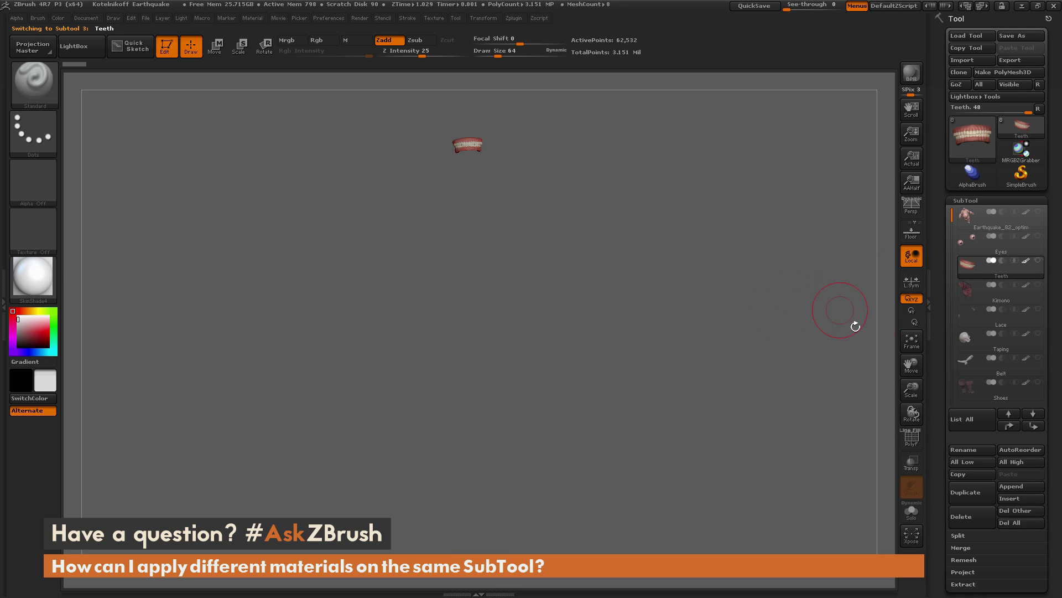
{"action": "left_click", "coordinate": [912, 341]}
Turn the teeth into a better viewing angle and switch off Zadd sculpting.
{"action": "left_click_drag", "start_coordinate": [865, 376], "coordinate": [785, 352]}
{"action": "key", "text": "space"}
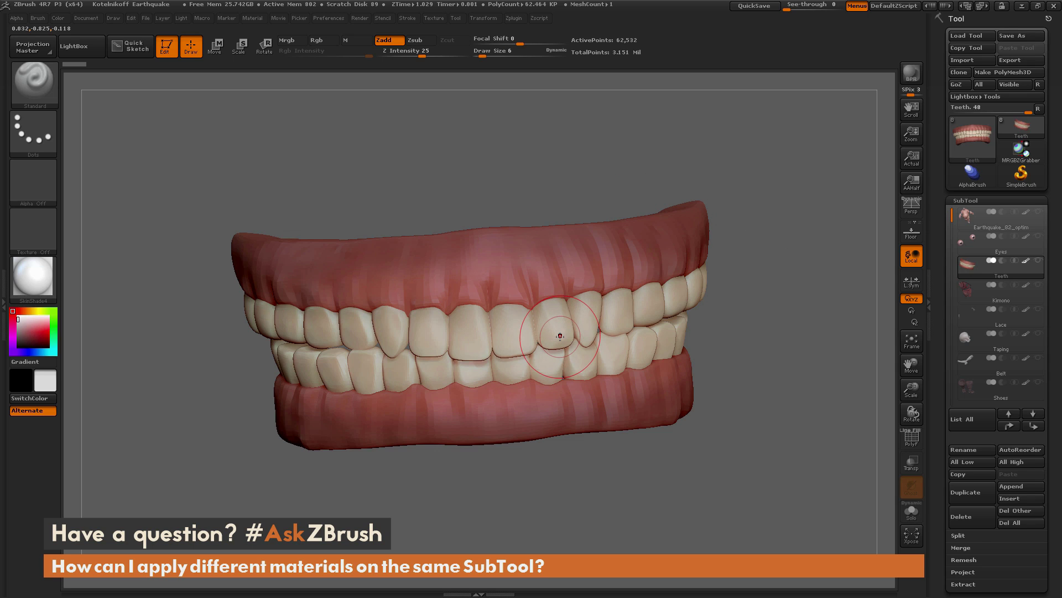
{"action": "left_click", "coordinate": [386, 41]}
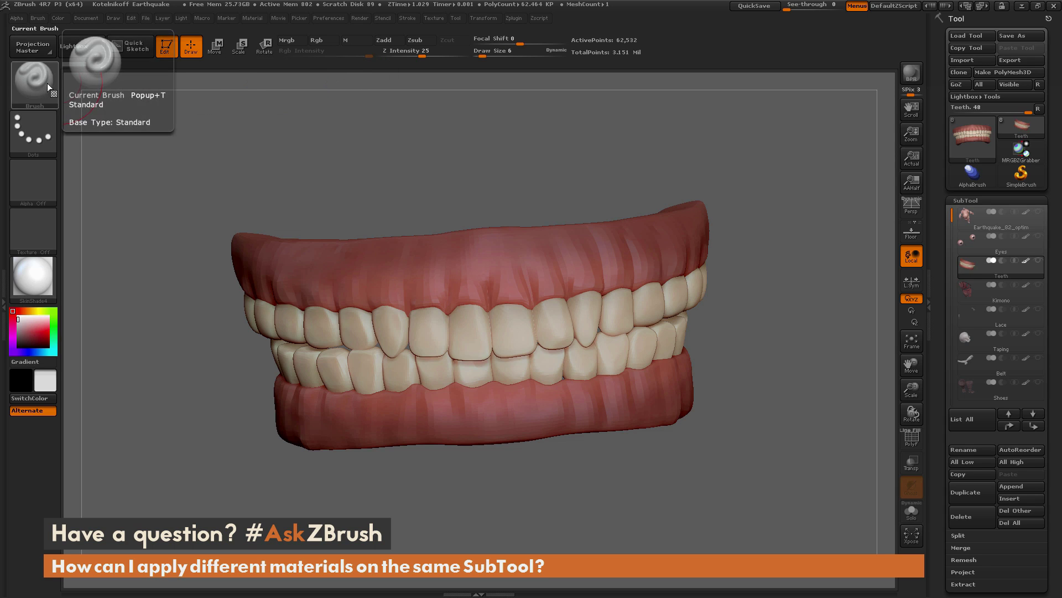
Enable the Material Channel, choose MAH_Shiny, and set Draw Size to 2.
{"action": "left_click", "coordinate": [358, 42]}
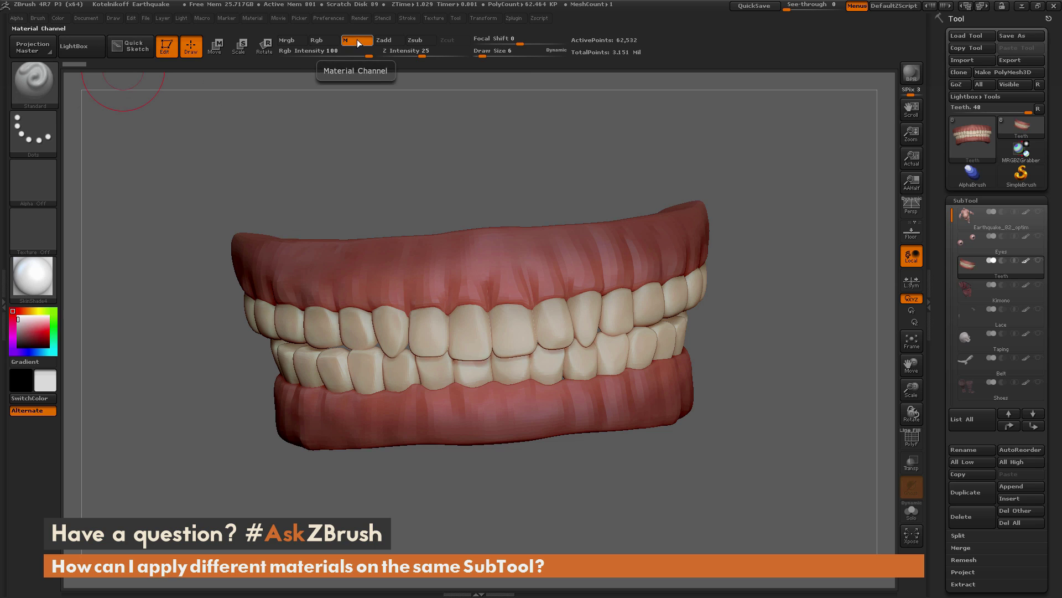
{"action": "left_click", "coordinate": [38, 283]}
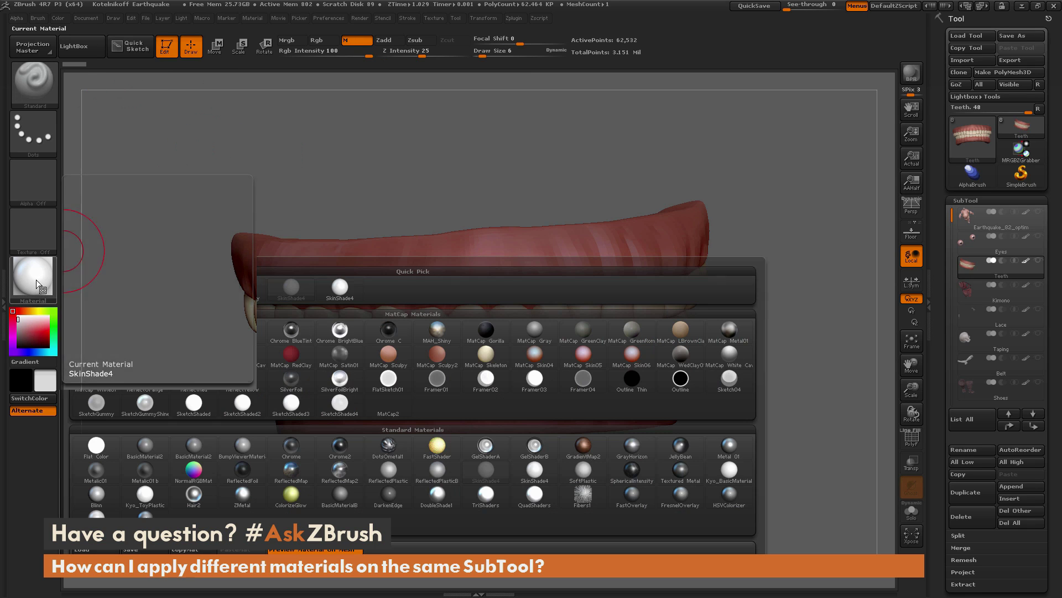
{"action": "left_click", "coordinate": [442, 337]}
{"action": "key", "text": "bracketleft"}
{"action": "key", "text": "bracketleft"}
{"action": "key", "text": "bracketleft"}
{"action": "key", "text": "bracketleft"}
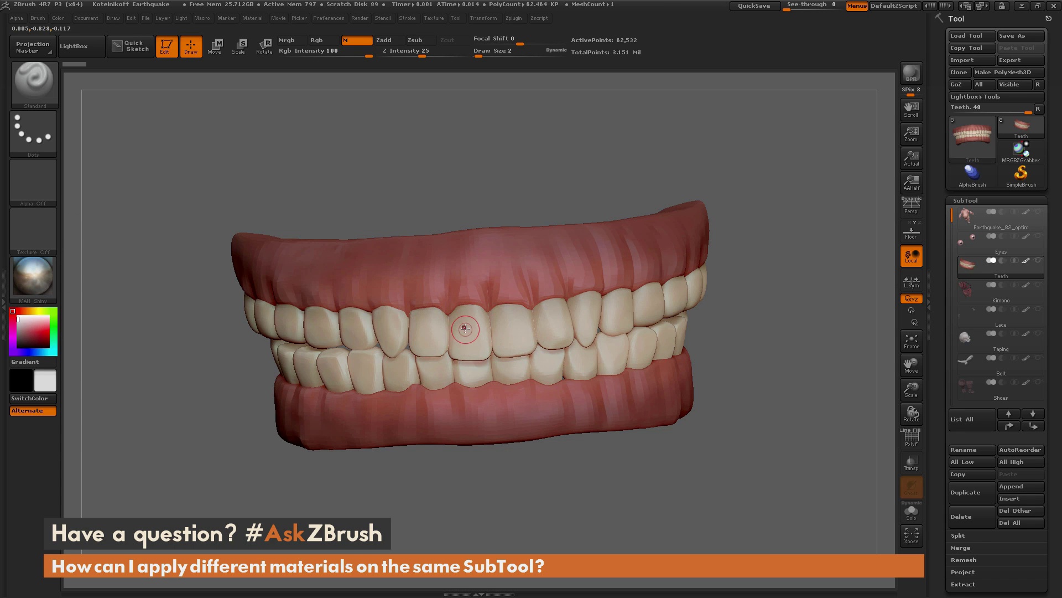
Brush MAH_Shiny over the upper front teeth, leaving small patches on the upper gum.
{"action": "mouse_move", "coordinate": [464, 332]}
{"action": "left_mouse_down"}
{"action": "mouse_move", "coordinate": [474, 345]}
{"action": "mouse_move", "coordinate": [453, 354]}
{"action": "mouse_move", "coordinate": [447, 327]}
{"action": "mouse_move", "coordinate": [472, 306]}
{"action": "mouse_move", "coordinate": [482, 346]}
{"action": "mouse_move", "coordinate": [498, 337]}
{"action": "mouse_move", "coordinate": [512, 354]}
{"action": "mouse_move", "coordinate": [528, 324]}
{"action": "mouse_move", "coordinate": [499, 320]}
{"action": "mouse_move", "coordinate": [517, 304]}
{"action": "mouse_move", "coordinate": [538, 311]}
{"action": "left_mouse_up"}
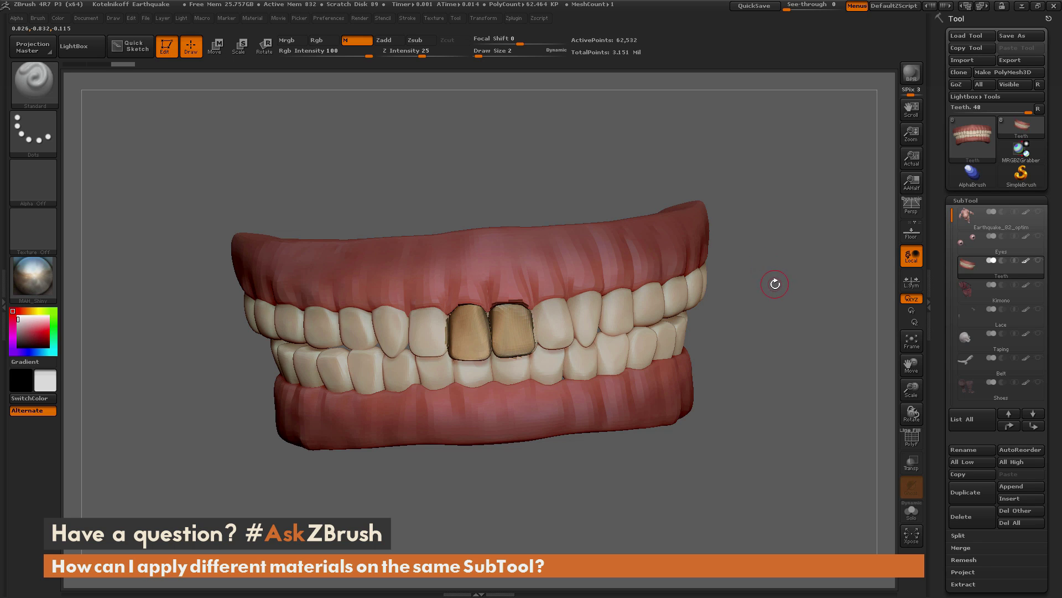
{"action": "mouse_move", "coordinate": [520, 245]}
{"action": "left_mouse_down"}
{"action": "mouse_move", "coordinate": [482, 276]}
{"action": "mouse_move", "coordinate": [507, 261]}
{"action": "mouse_move", "coordinate": [486, 287]}
{"action": "mouse_move", "coordinate": [505, 280]}
{"action": "mouse_move", "coordinate": [525, 251]}
{"action": "mouse_move", "coordinate": [513, 239]}
{"action": "mouse_move", "coordinate": [473, 274]}
{"action": "left_mouse_up"}
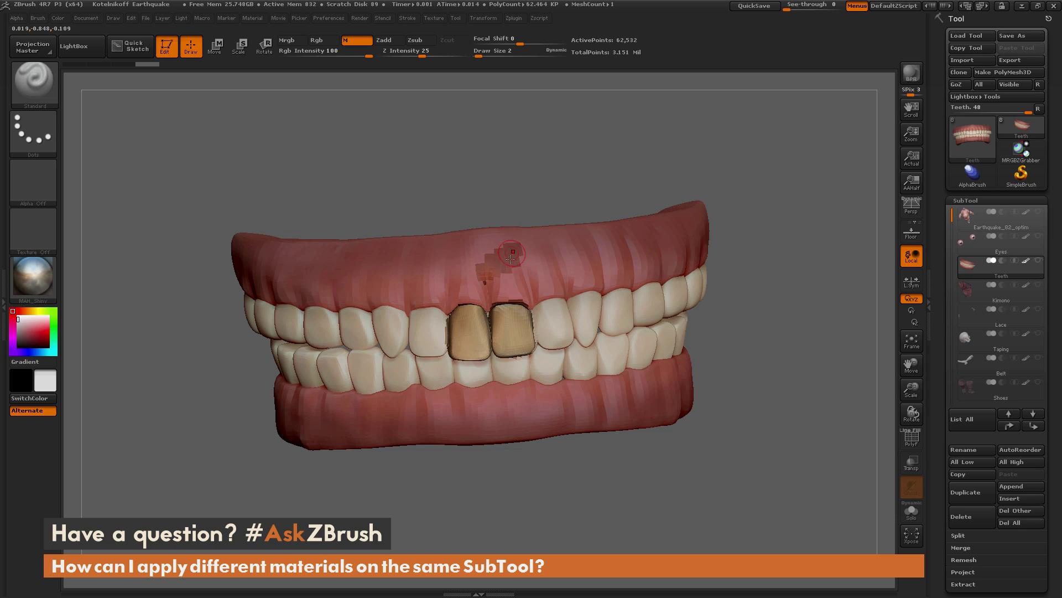
Subdivide the teeth twice with Ctrl+D and paint MAH_Shiny on the tooth right of the front pair.
{"action": "key", "text": "ctrl+d"}
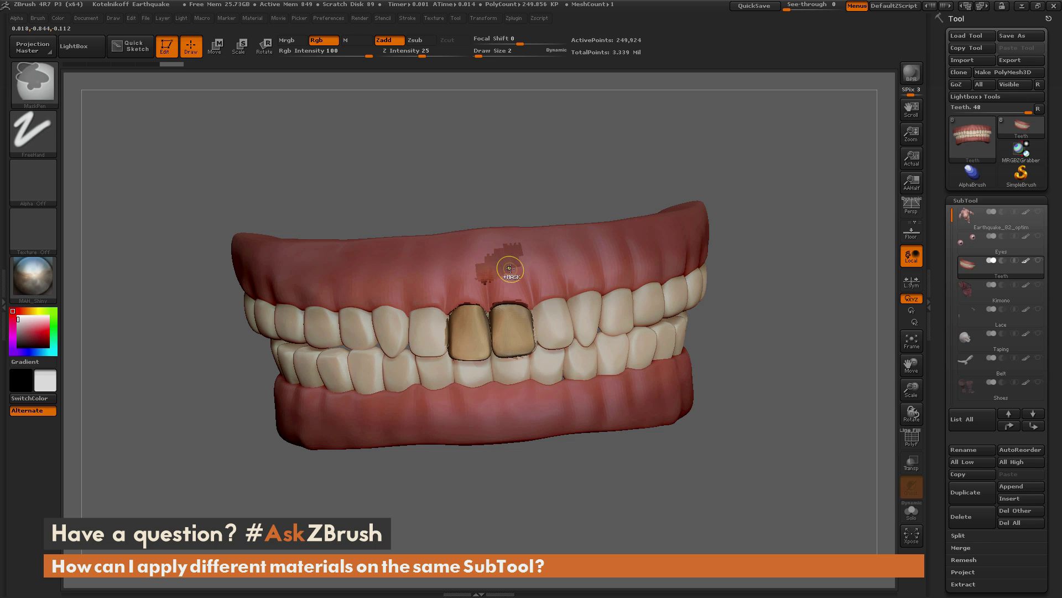
{"action": "key", "text": "ctrl+d"}
{"action": "key", "text": "ctrl+d"}
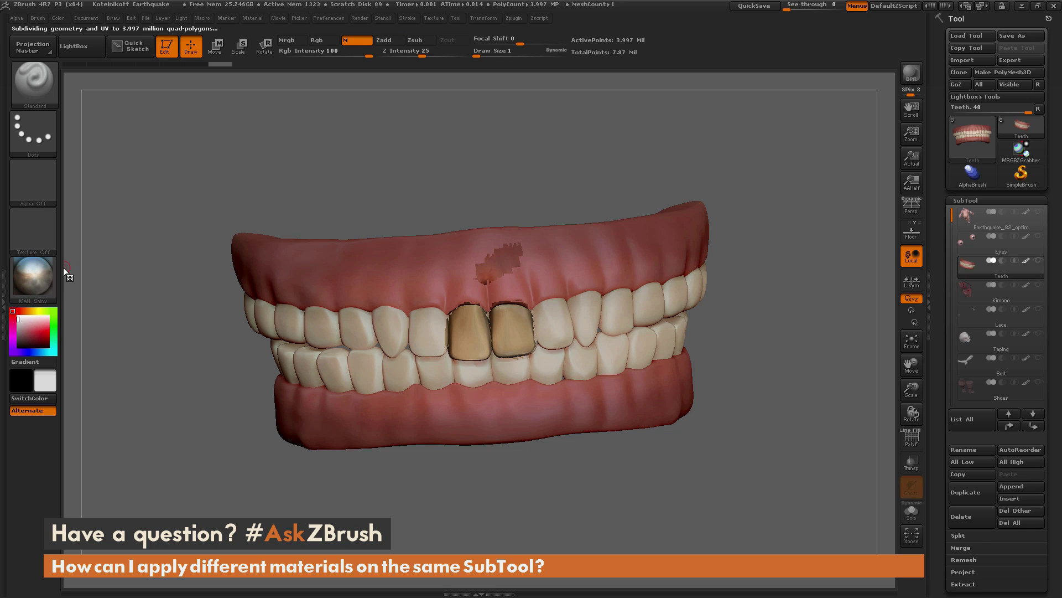
{"action": "mouse_move", "coordinate": [543, 265]}
{"action": "left_mouse_down"}
{"action": "mouse_move", "coordinate": [536, 271]}
{"action": "mouse_move", "coordinate": [556, 255]}
{"action": "mouse_move", "coordinate": [540, 275]}
{"action": "left_mouse_up"}
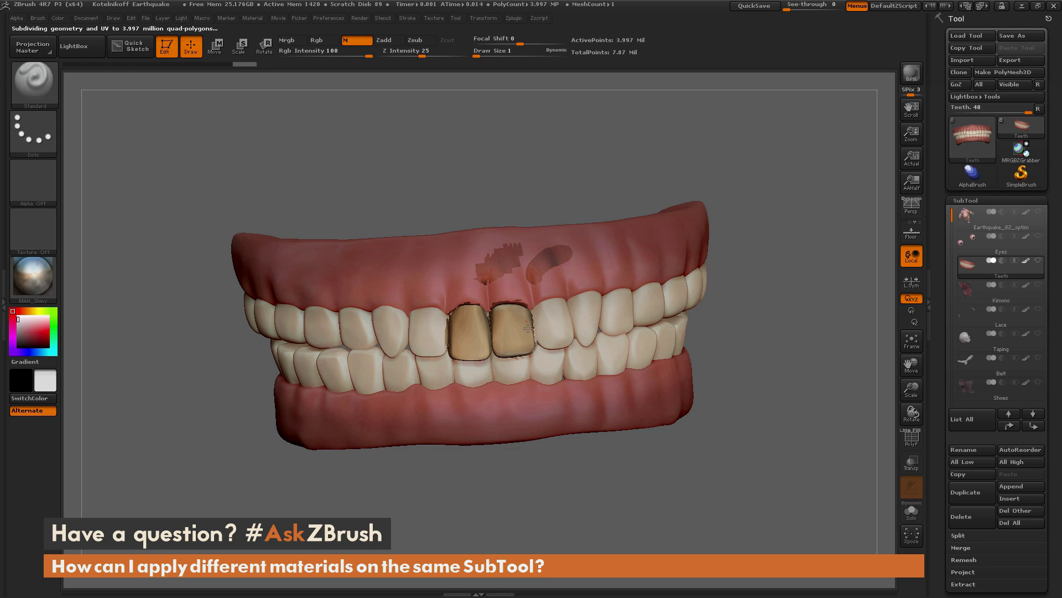
{"action": "mouse_move", "coordinate": [542, 309]}
{"action": "left_mouse_down"}
{"action": "mouse_move", "coordinate": [543, 338]}
{"action": "mouse_move", "coordinate": [557, 330]}
{"action": "left_mouse_up"}
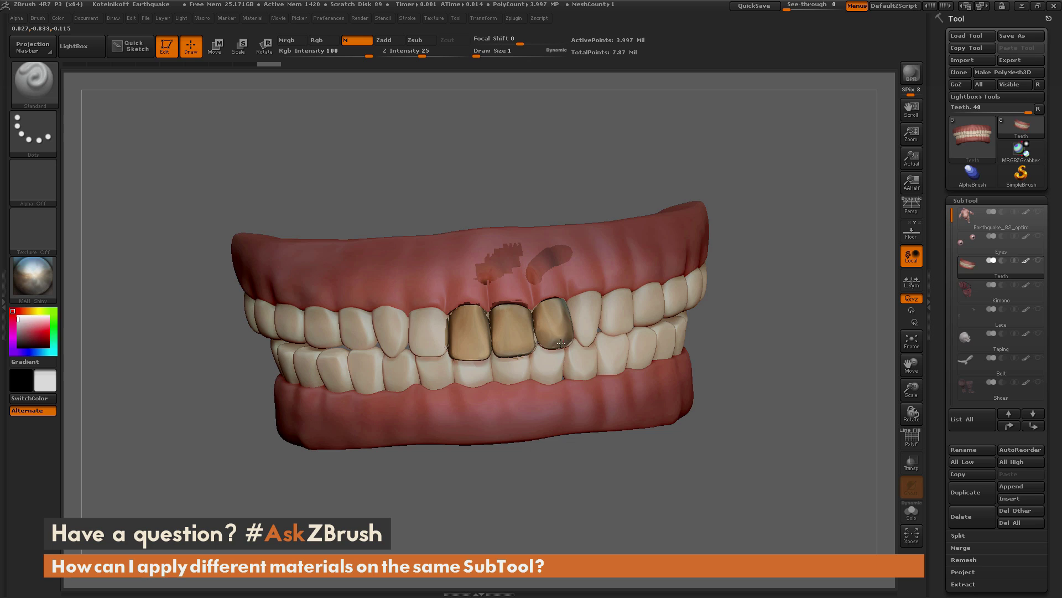
Paint ReflectedMap chrome onto the tooth left of the crowns, then make SkinShade4 the current material.
{"action": "left_click", "coordinate": [555, 303]}
{"action": "left_click", "coordinate": [54, 274]}
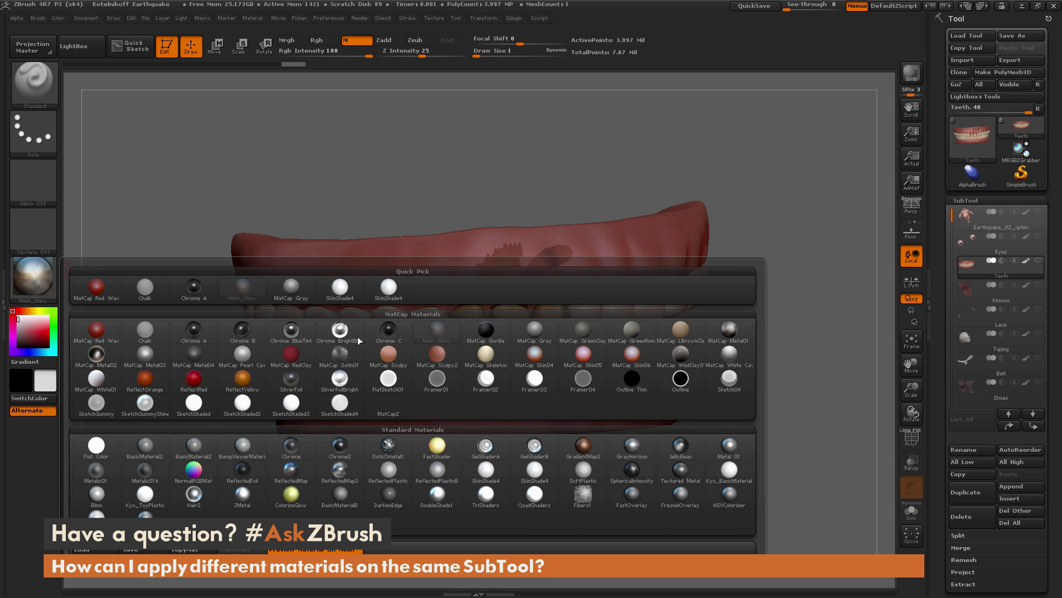
{"action": "left_click", "coordinate": [291, 471]}
{"action": "left_click_drag", "start_coordinate": [417, 334], "coordinate": [430, 346]}
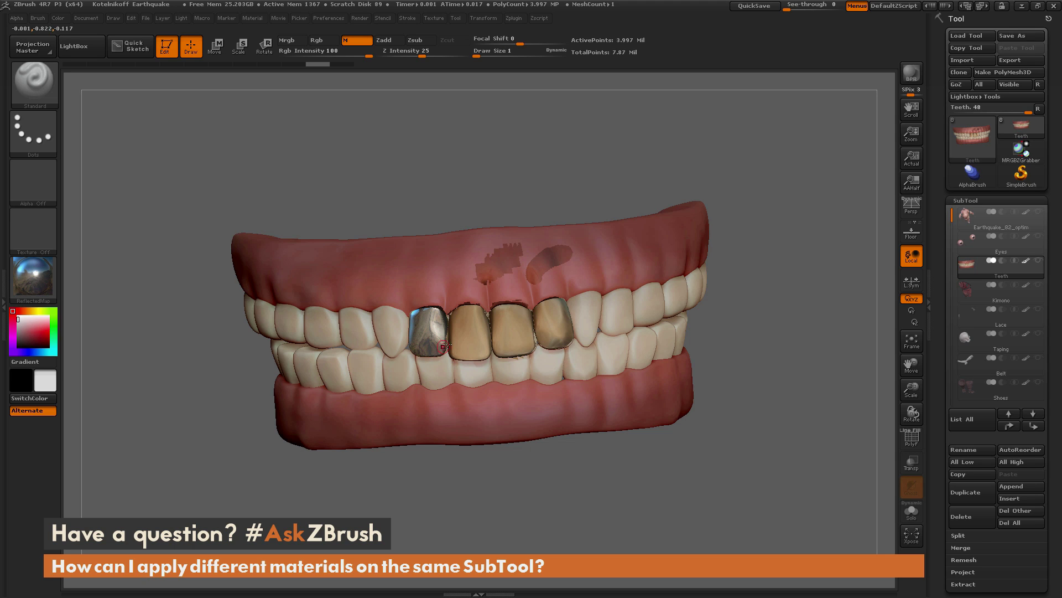
{"action": "left_click", "coordinate": [44, 286]}
{"action": "left_click", "coordinate": [446, 297]}
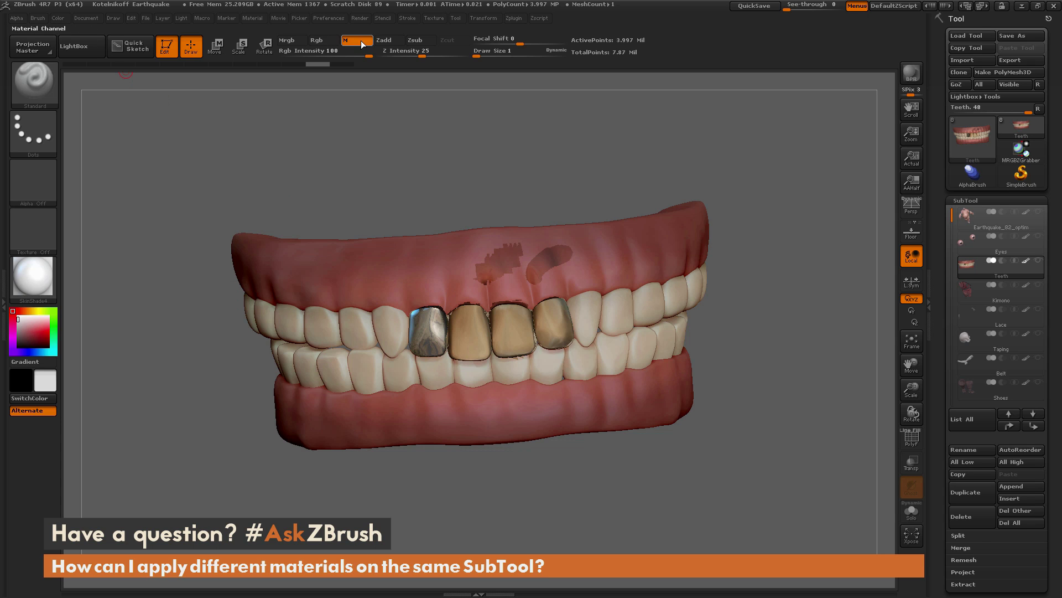
Fill the entire Teeth SubTool with SkinShade4 using Color > FillObject.
{"action": "left_click", "coordinate": [56, 18]}
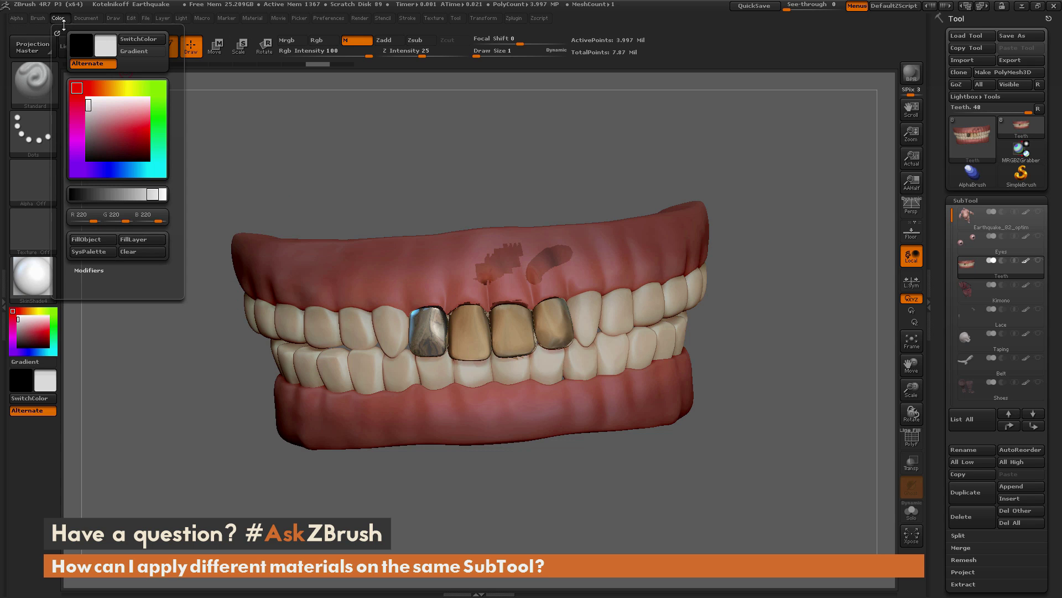
{"action": "left_click", "coordinate": [102, 242]}
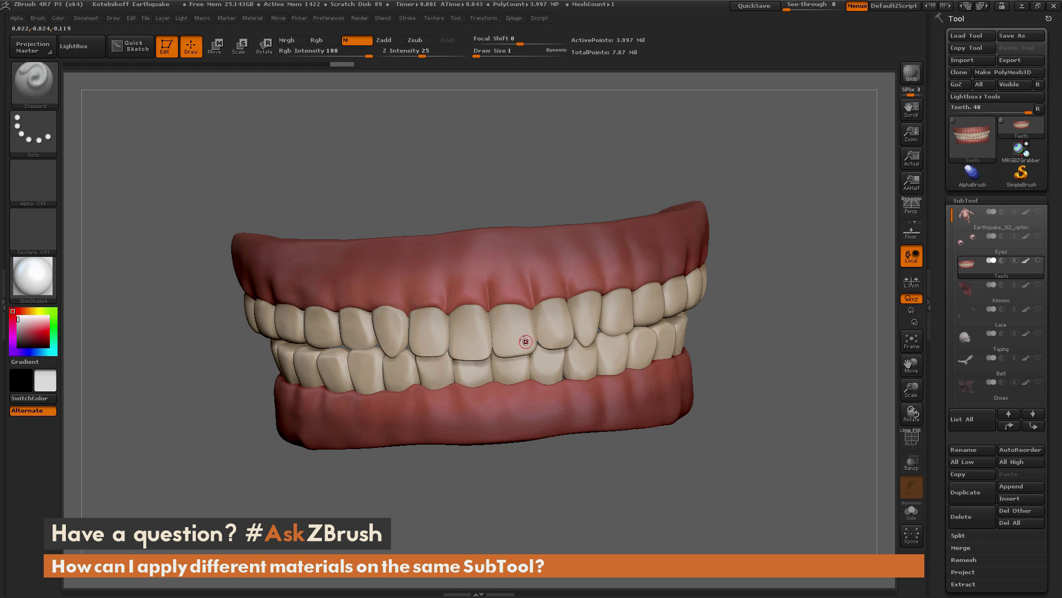
{"action": "left_click", "coordinate": [33, 275]}
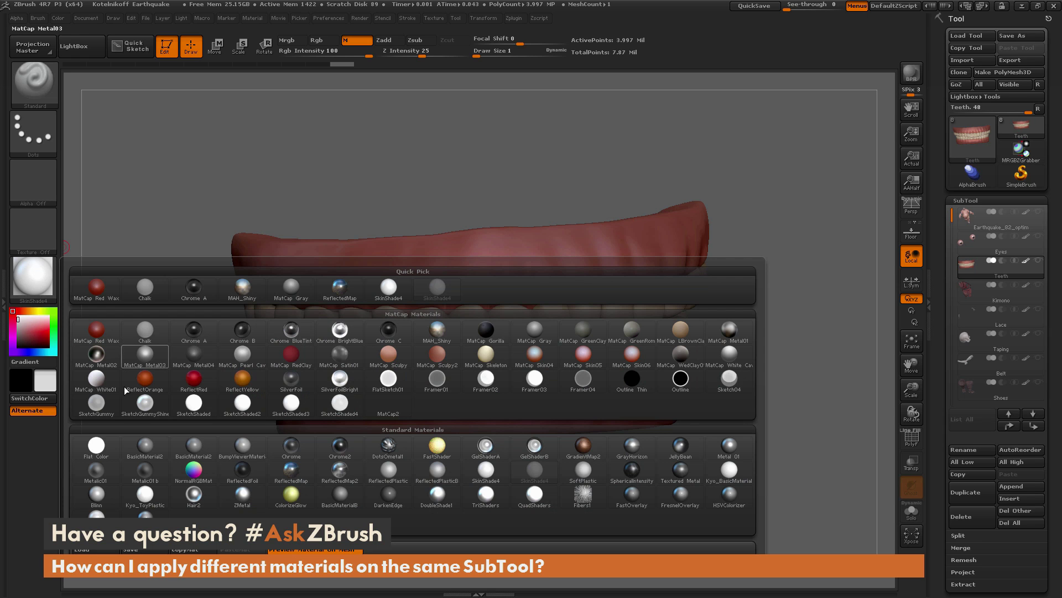
{"action": "left_click", "coordinate": [98, 445]}
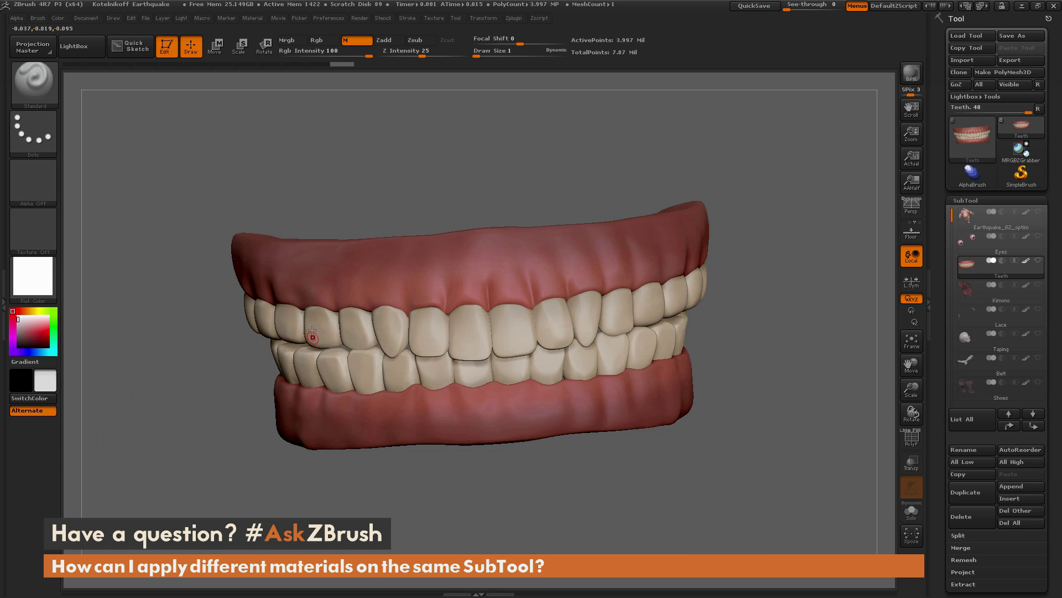
{"action": "left_click", "coordinate": [56, 19]}
{"action": "left_click", "coordinate": [90, 244]}
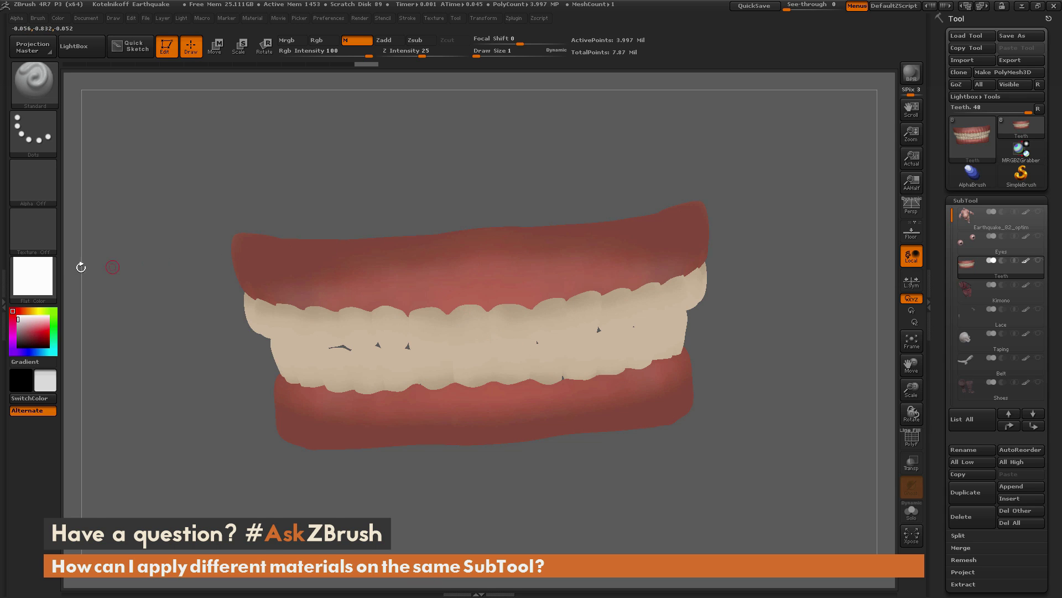
{"action": "left_click", "coordinate": [32, 276]}
{"action": "left_click", "coordinate": [435, 337]}
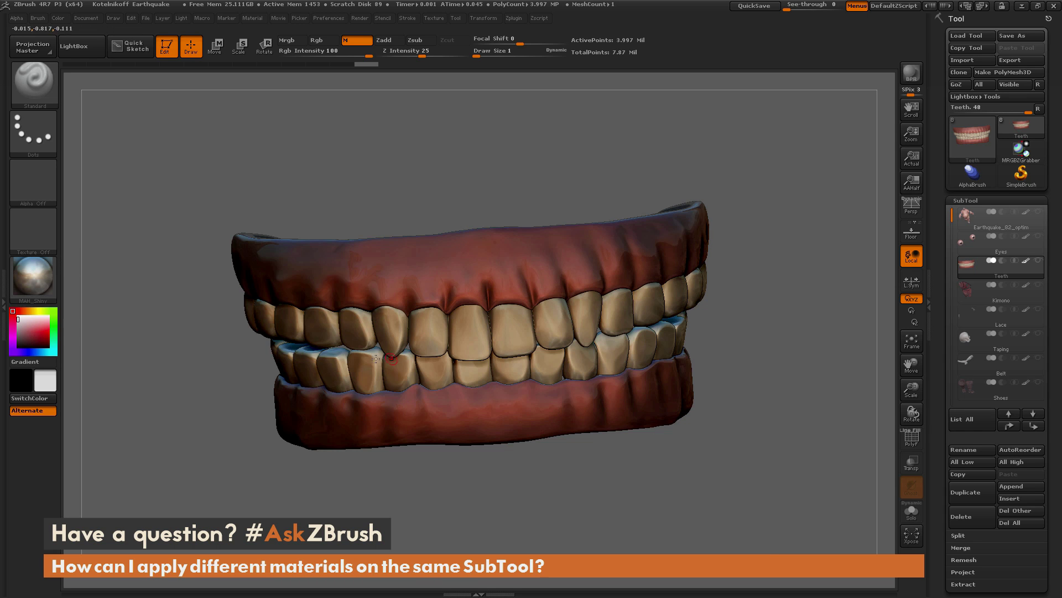
{"action": "left_click", "coordinate": [35, 275]}
{"action": "left_click", "coordinate": [242, 355]}
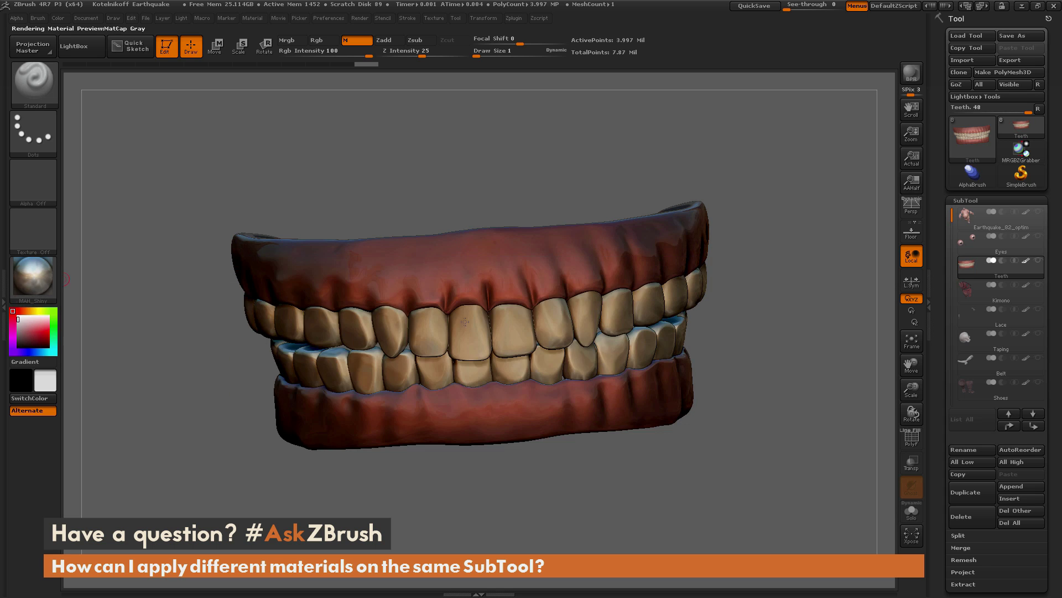
{"action": "left_click", "coordinate": [38, 279]}
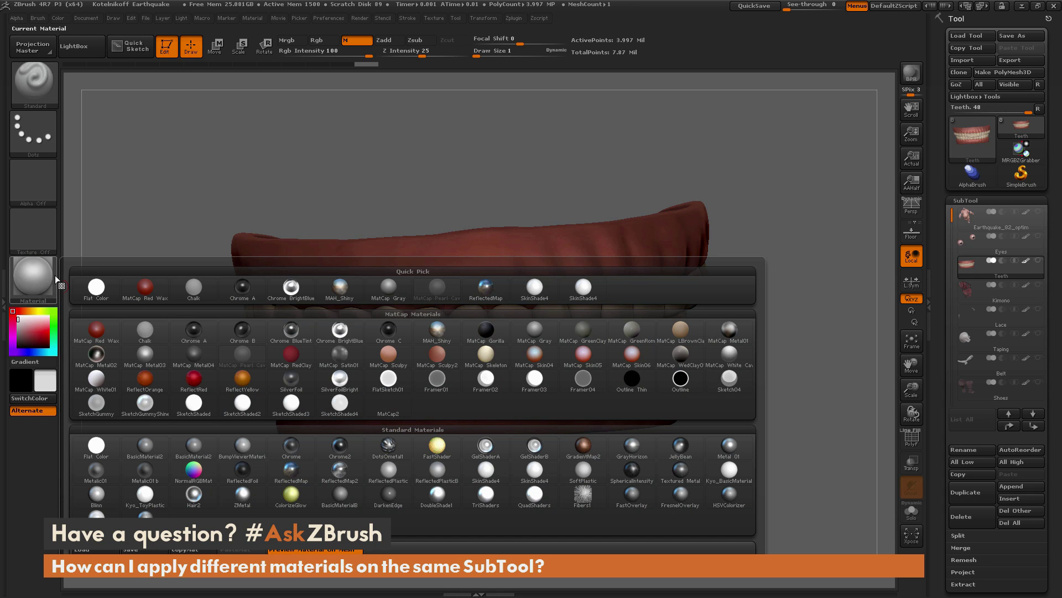
{"action": "left_click", "coordinate": [249, 361]}
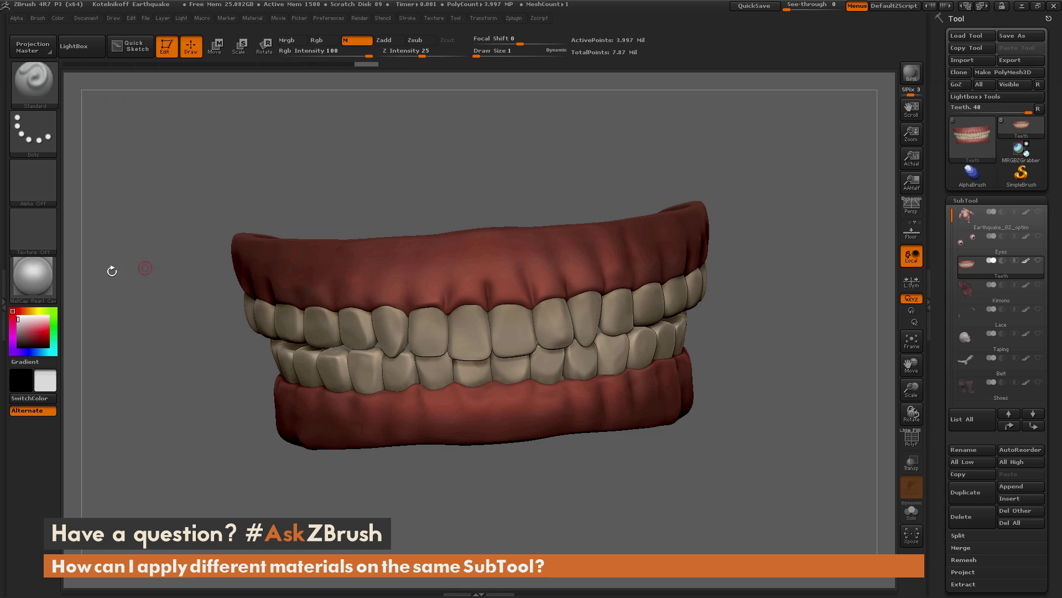
{"action": "key", "text": "m"}
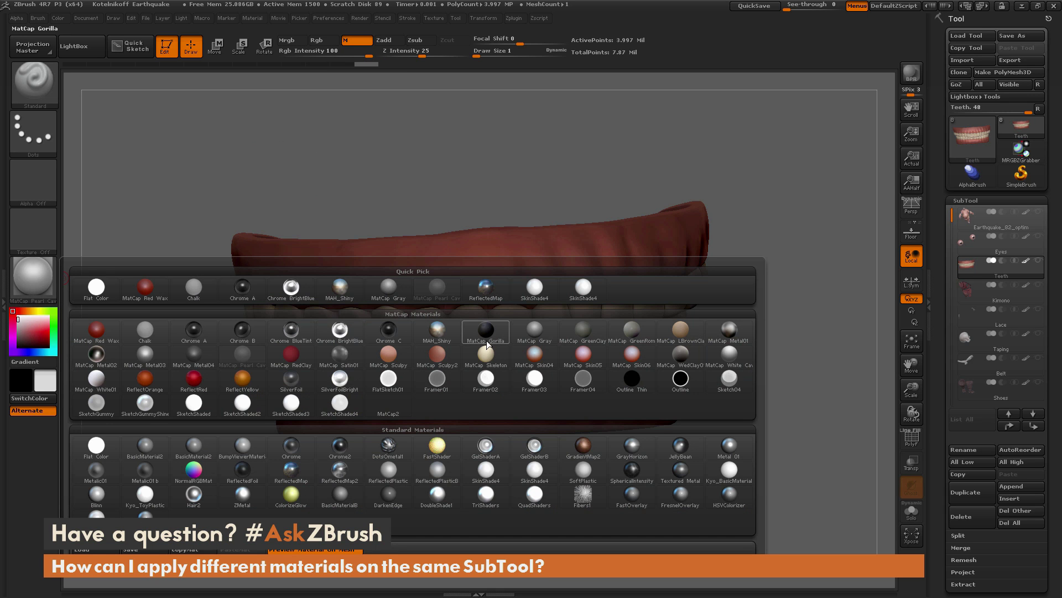
{"action": "left_click", "coordinate": [580, 293]}
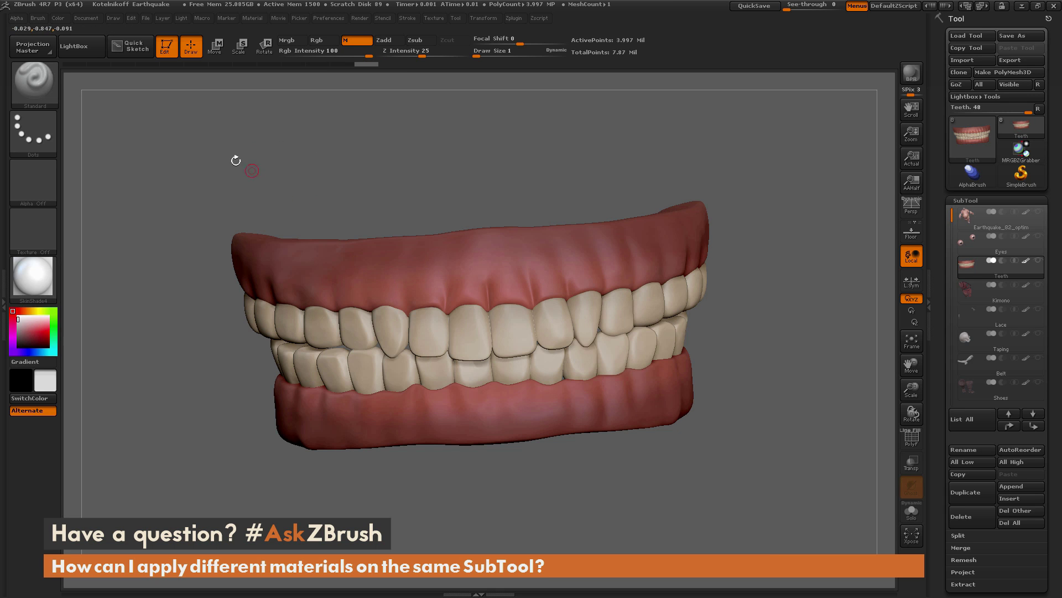
Choose Kyo_ToyPlastic as the painting material.
{"action": "left_click", "coordinate": [58, 18]}
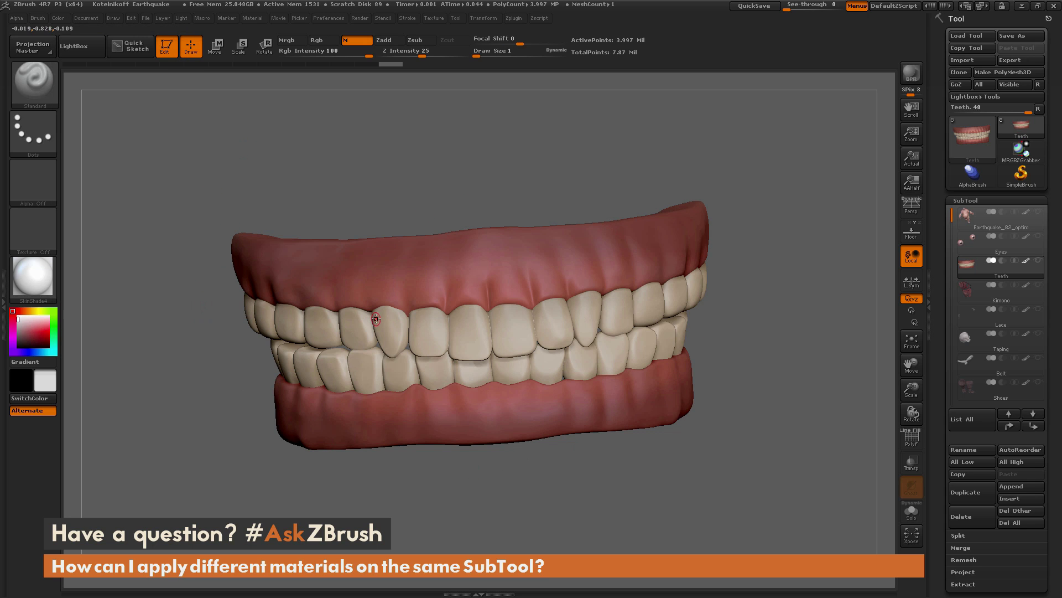
{"action": "left_click", "coordinate": [33, 275]}
{"action": "left_click", "coordinate": [145, 494]}
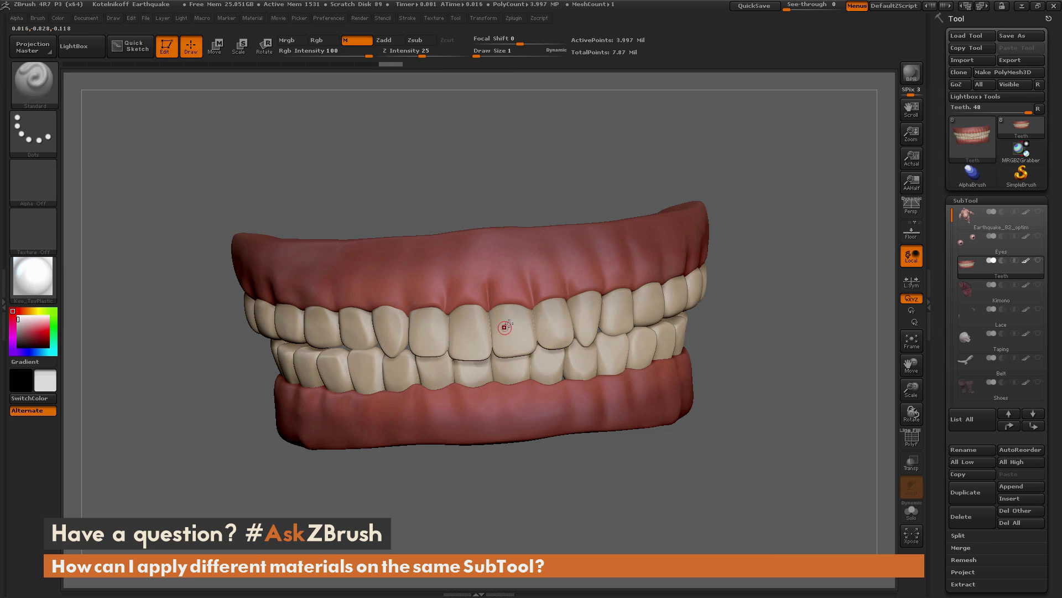
Paint Kyo_ToyPlastic across the central upper teeth and their neighbours on both sides.
{"action": "mouse_move", "coordinate": [500, 318]}
{"action": "left_mouse_down"}
{"action": "mouse_move", "coordinate": [501, 342]}
{"action": "mouse_move", "coordinate": [528, 347]}
{"action": "mouse_move", "coordinate": [525, 319]}
{"action": "mouse_move", "coordinate": [505, 330]}
{"action": "left_mouse_up"}
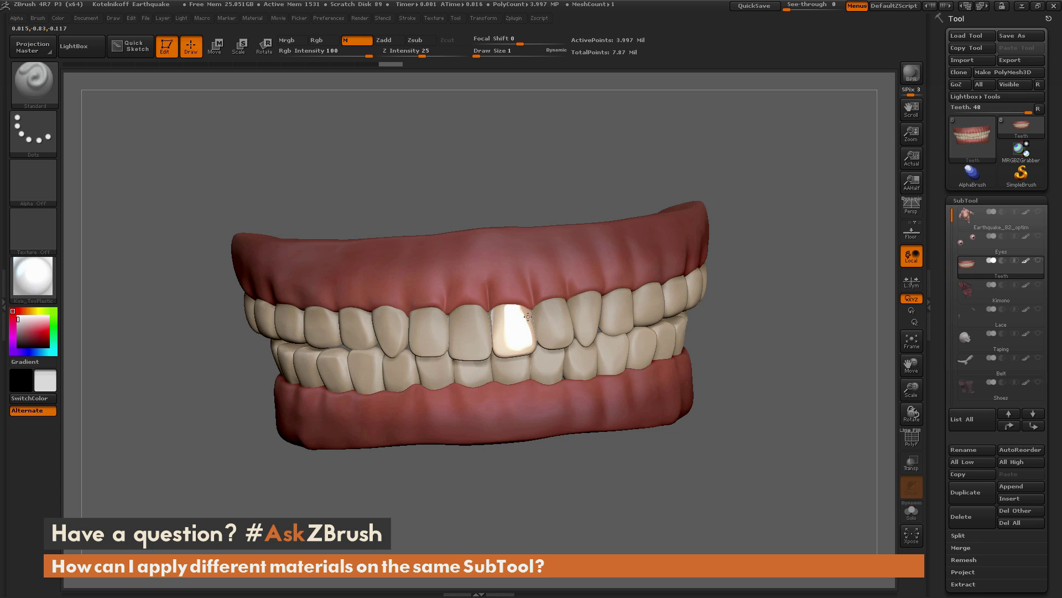
{"action": "mouse_move", "coordinate": [527, 320]}
{"action": "left_mouse_down"}
{"action": "mouse_move", "coordinate": [554, 344]}
{"action": "mouse_move", "coordinate": [567, 340]}
{"action": "mouse_move", "coordinate": [564, 312]}
{"action": "mouse_move", "coordinate": [535, 321]}
{"action": "mouse_move", "coordinate": [538, 310]}
{"action": "mouse_move", "coordinate": [590, 332]}
{"action": "left_mouse_up"}
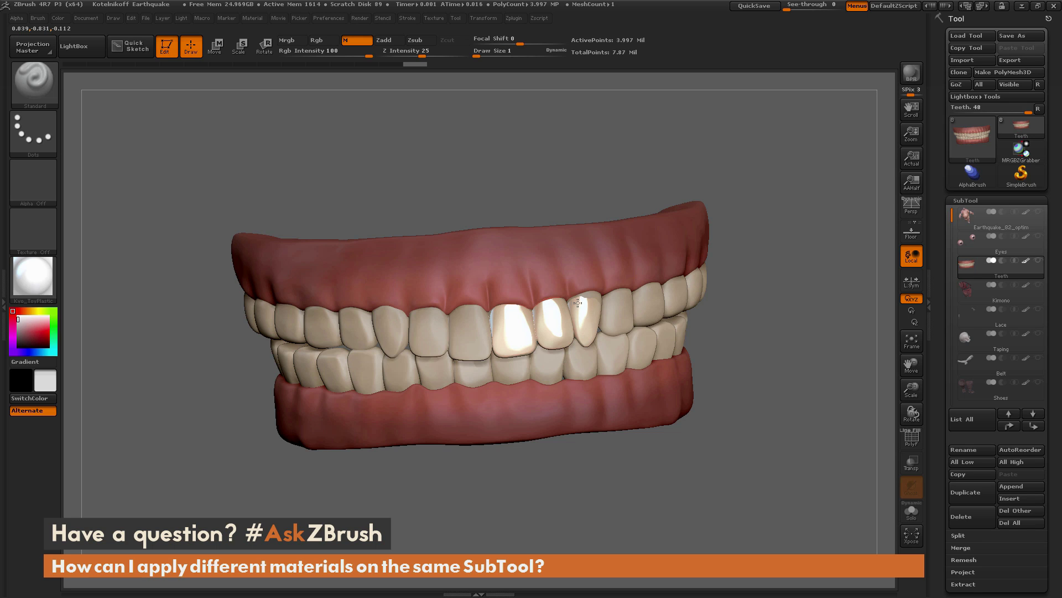
{"action": "mouse_move", "coordinate": [617, 316]}
{"action": "left_mouse_down"}
{"action": "mouse_move", "coordinate": [607, 311]}
{"action": "mouse_move", "coordinate": [616, 327]}
{"action": "mouse_move", "coordinate": [624, 305]}
{"action": "mouse_move", "coordinate": [611, 301]}
{"action": "mouse_move", "coordinate": [634, 294]}
{"action": "mouse_move", "coordinate": [648, 311]}
{"action": "mouse_move", "coordinate": [661, 290]}
{"action": "left_mouse_up"}
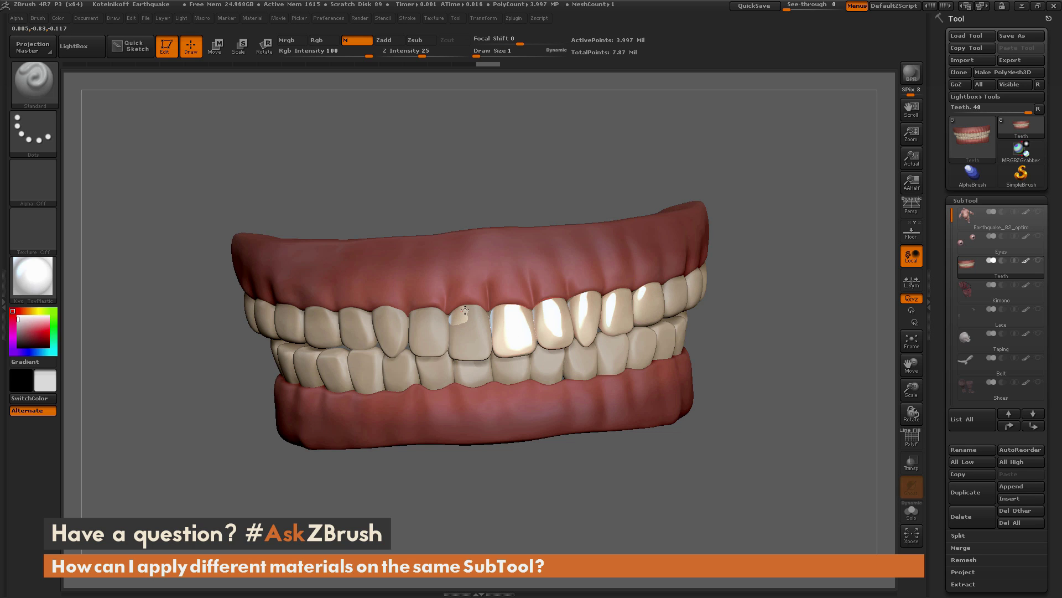
{"action": "mouse_move", "coordinate": [483, 318]}
{"action": "left_mouse_down"}
{"action": "mouse_move", "coordinate": [457, 323]}
{"action": "mouse_move", "coordinate": [457, 338]}
{"action": "mouse_move", "coordinate": [478, 324]}
{"action": "mouse_move", "coordinate": [488, 342]}
{"action": "mouse_move", "coordinate": [471, 357]}
{"action": "mouse_move", "coordinate": [488, 339]}
{"action": "left_mouse_up"}
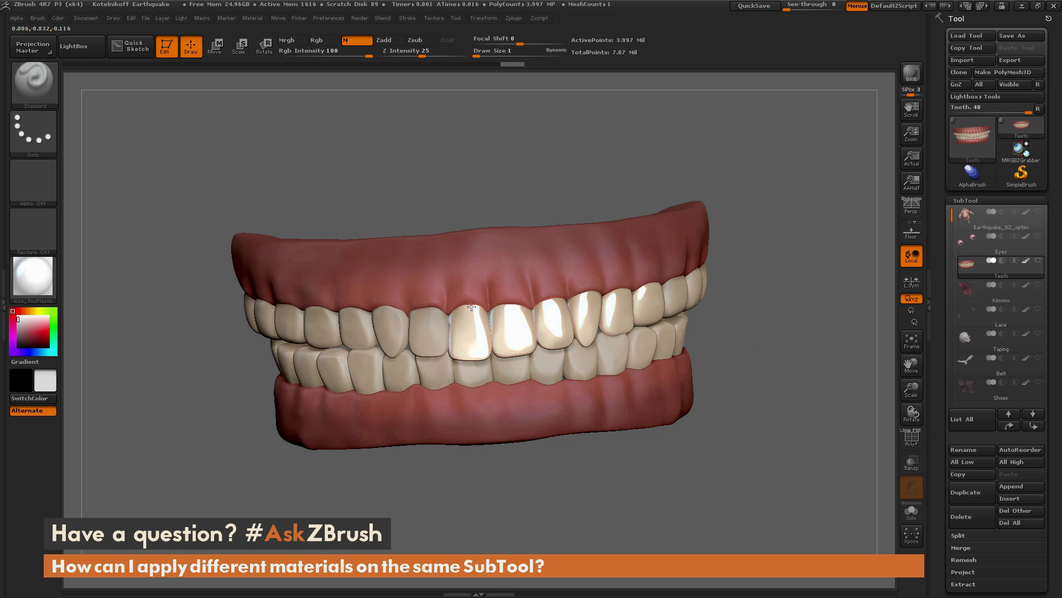
{"action": "mouse_move", "coordinate": [426, 316]}
{"action": "left_mouse_down"}
{"action": "mouse_move", "coordinate": [416, 319]}
{"action": "mouse_move", "coordinate": [444, 338]}
{"action": "mouse_move", "coordinate": [422, 342]}
{"action": "left_mouse_up"}
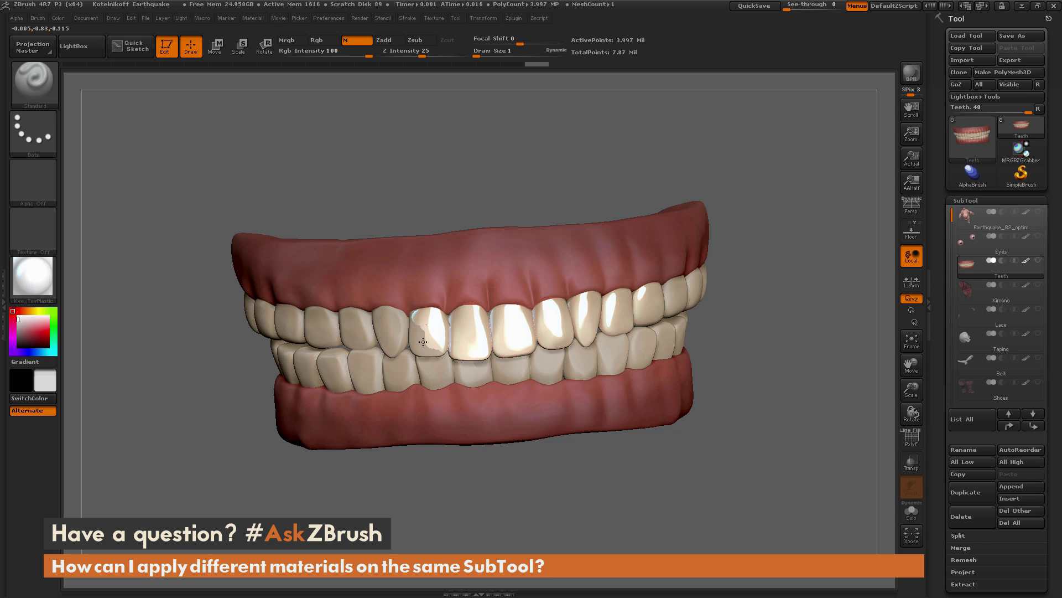